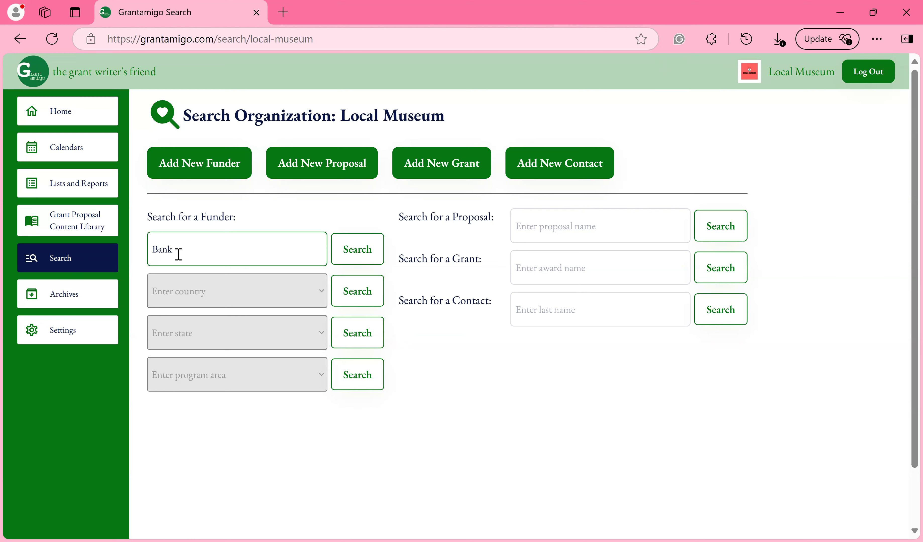
- Search the funders by the name "Bank" and by the country Canada
click(342, 257)
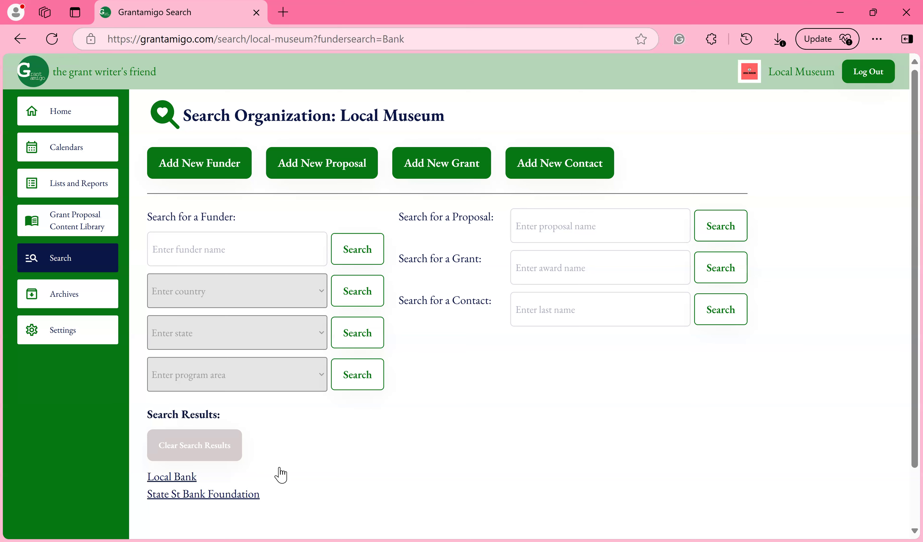
click(284, 297)
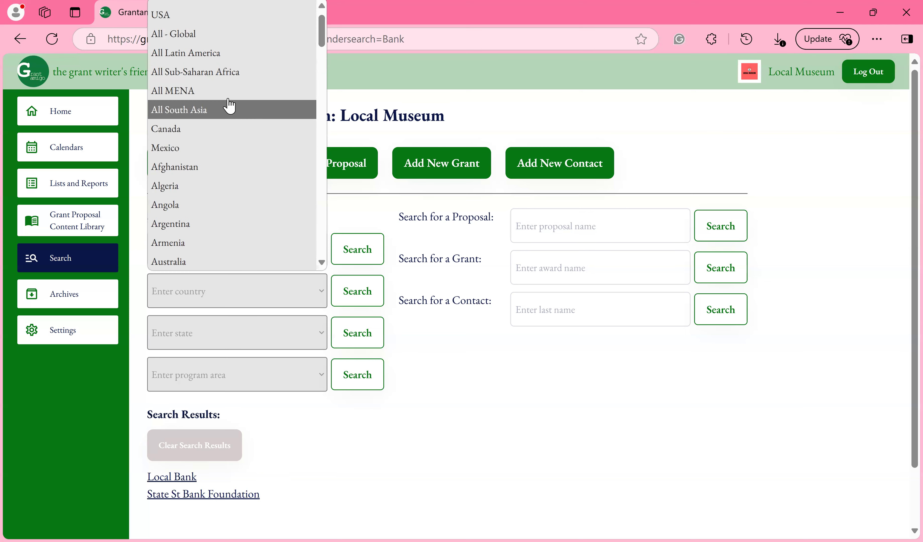
click(197, 138)
click(347, 298)
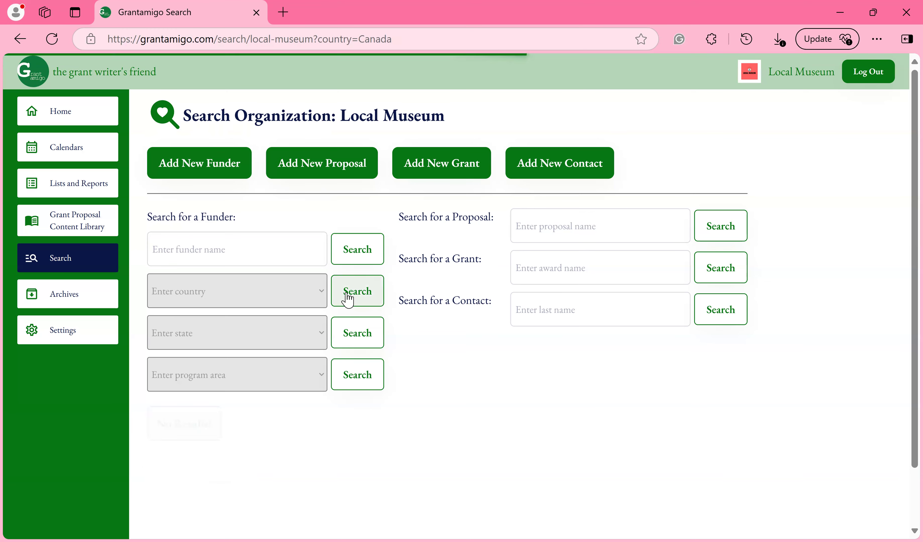
- Search the funders by the state MA
click(312, 337)
drag(323, 104, 323, 181)
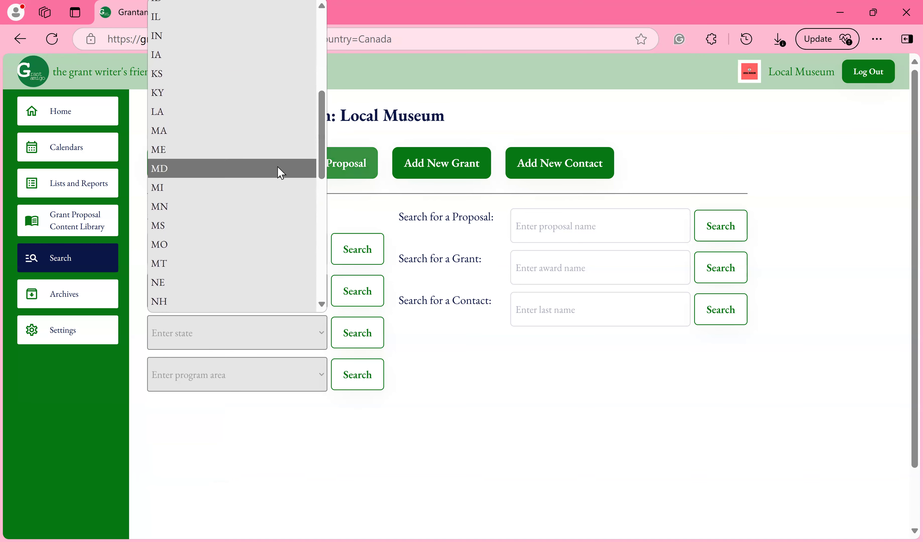
click(231, 136)
click(346, 333)
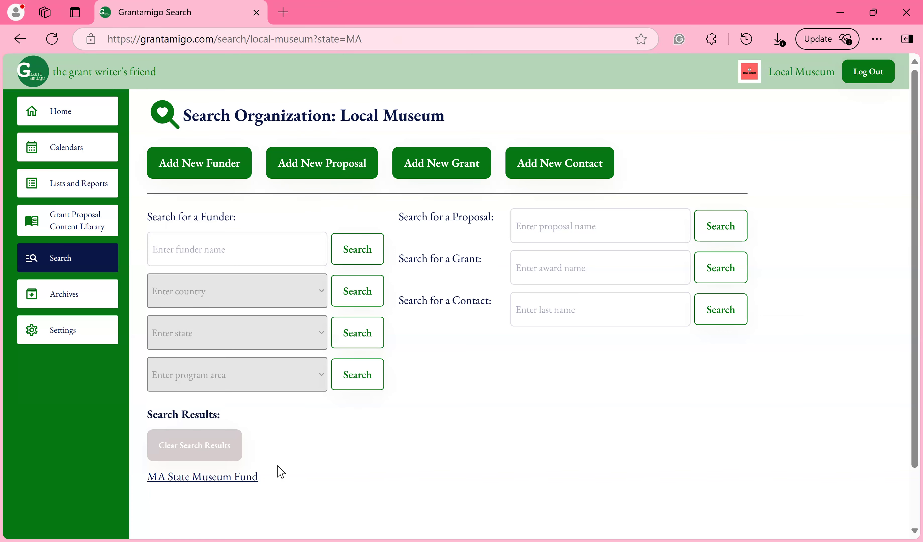
- Search the funders by the program area Historical Preservation
click(317, 383)
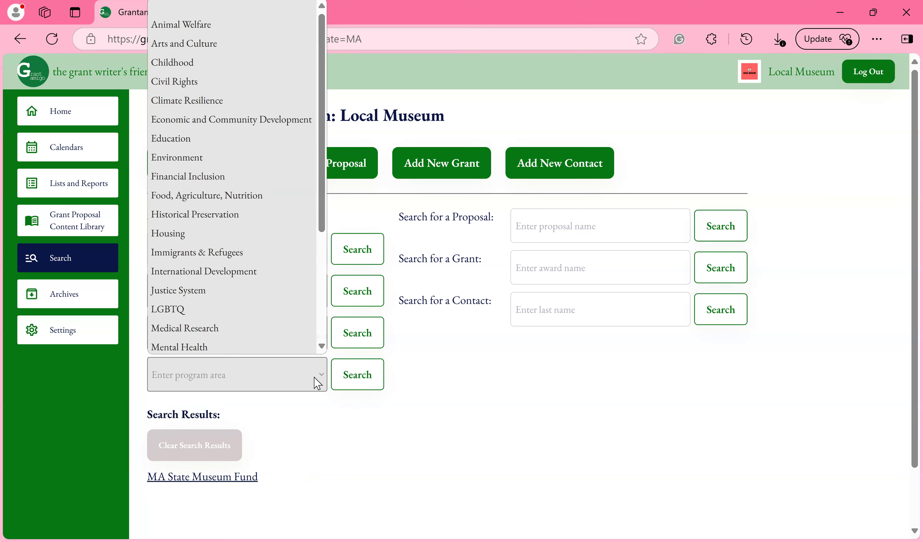
click(259, 219)
click(361, 386)
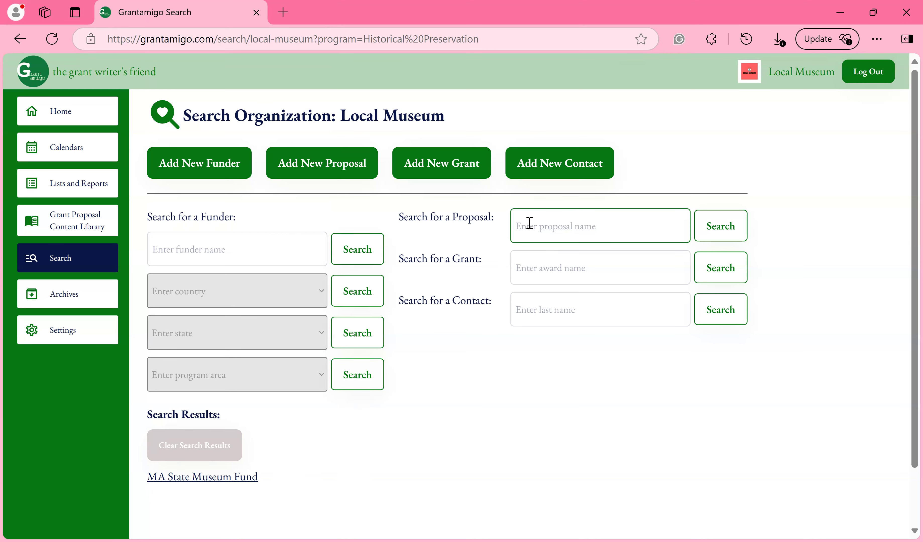
- Search the proposals for the name "Sponsorship" and look at the grant and contact search fields
text(Sponsorship)
click(730, 237)
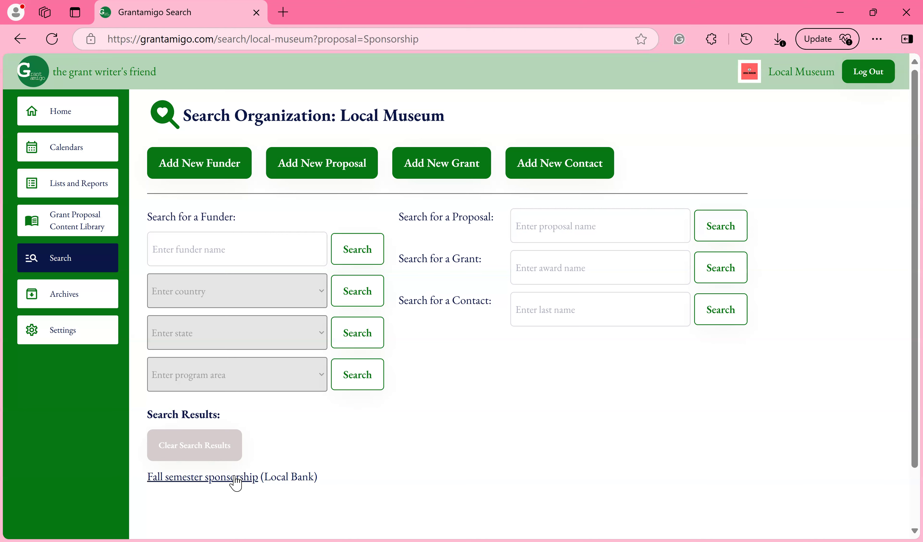
click(539, 265)
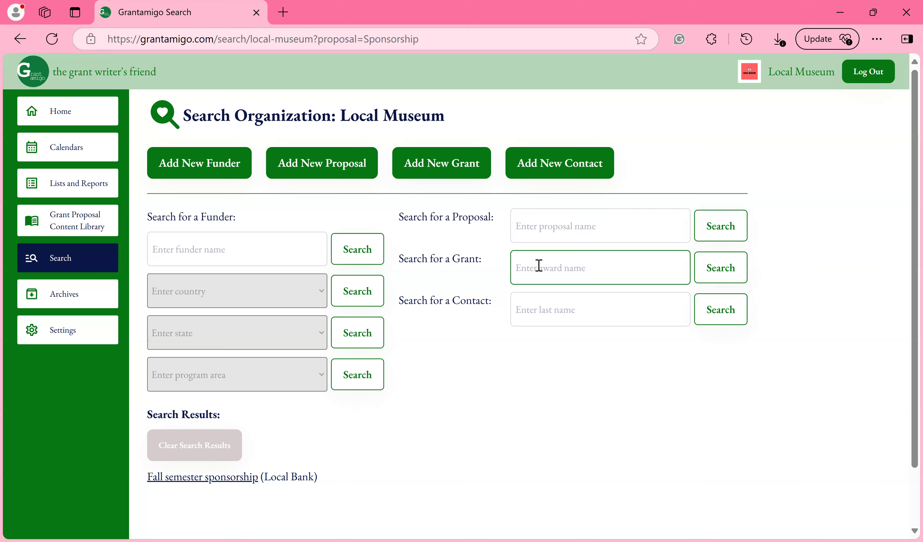
click(531, 317)
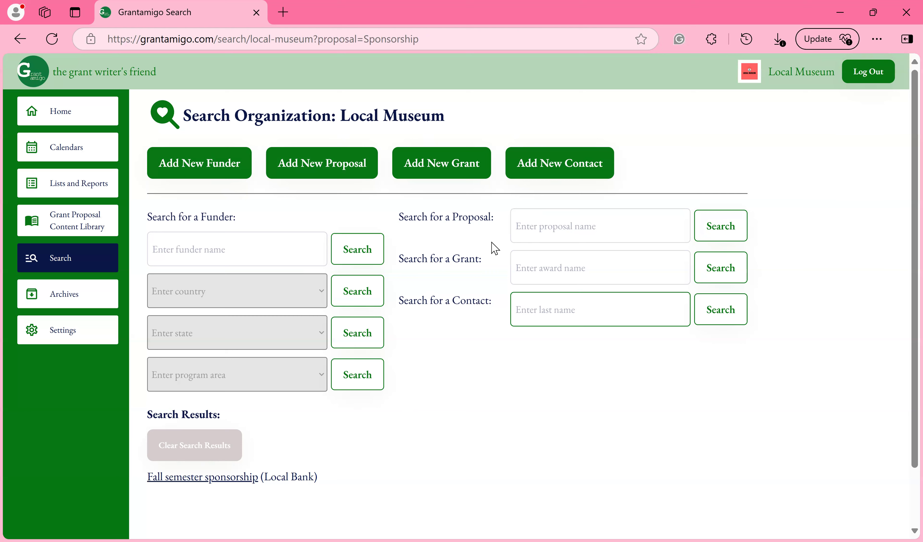
- Review the archived submitted proposals, closed grants, submitted reports and completed tasks
click(66, 299)
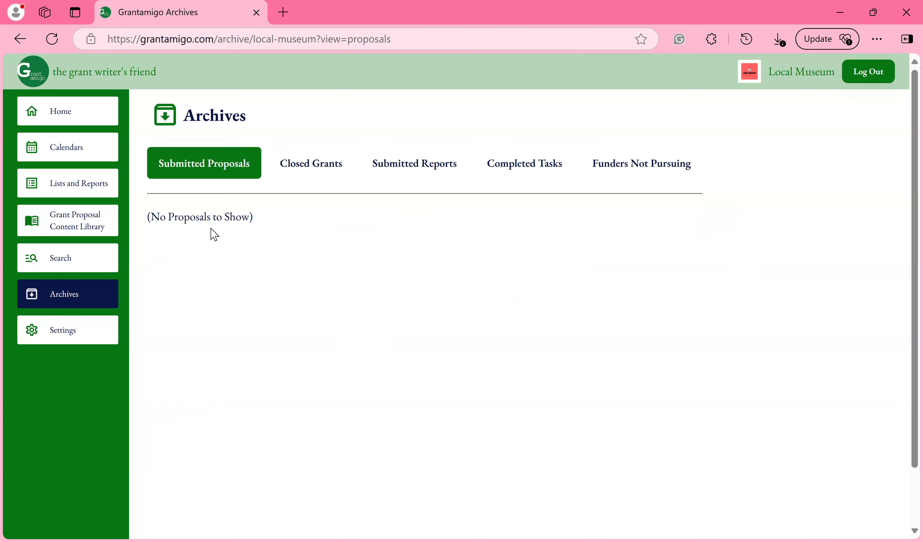
click(323, 170)
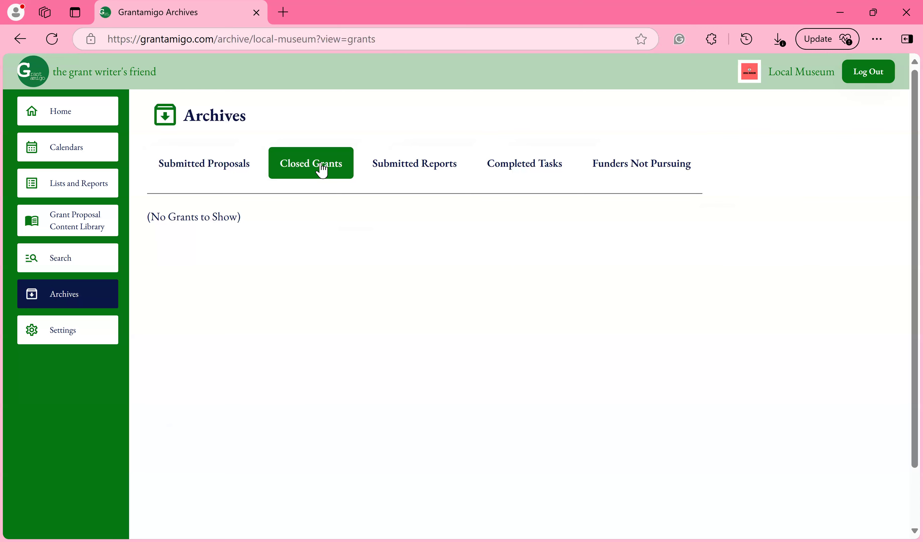
click(411, 177)
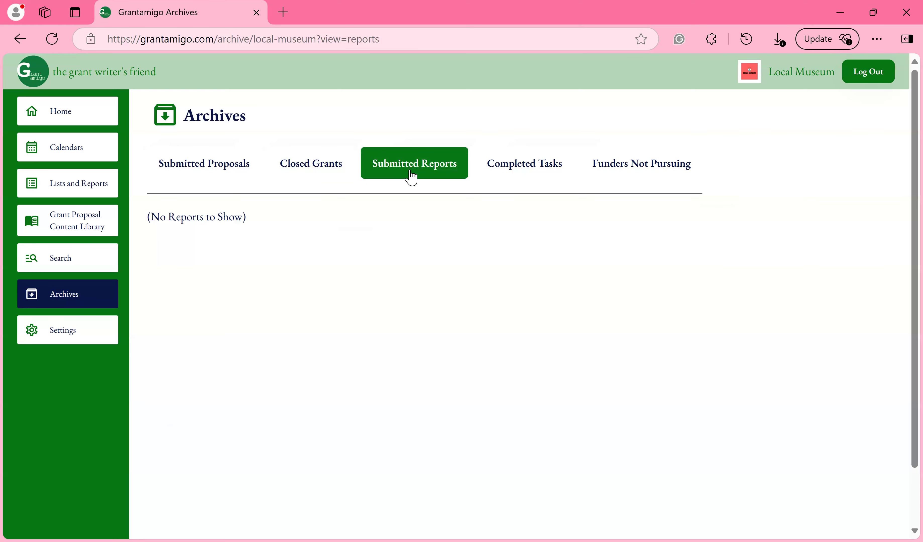
click(528, 174)
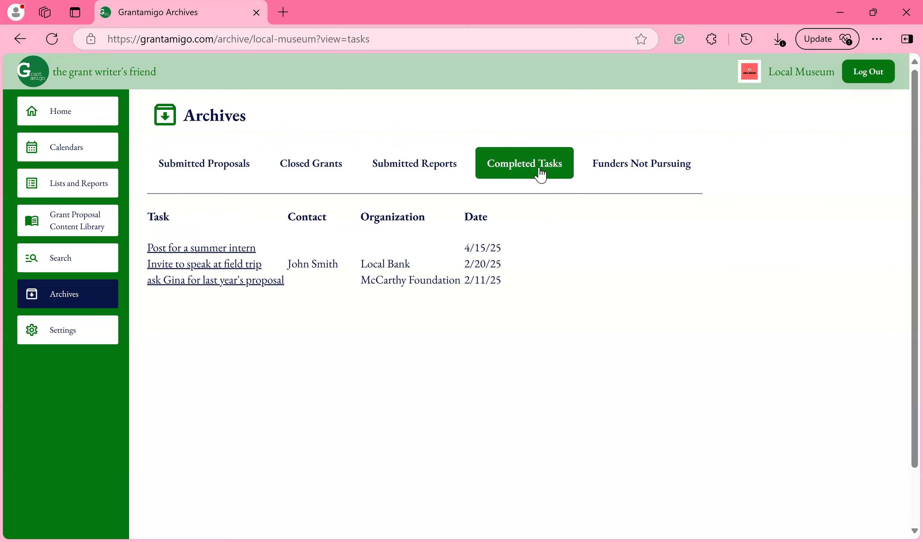
- Change the completion mark of the archived task "Post for a summer intern" and save the task
click(237, 248)
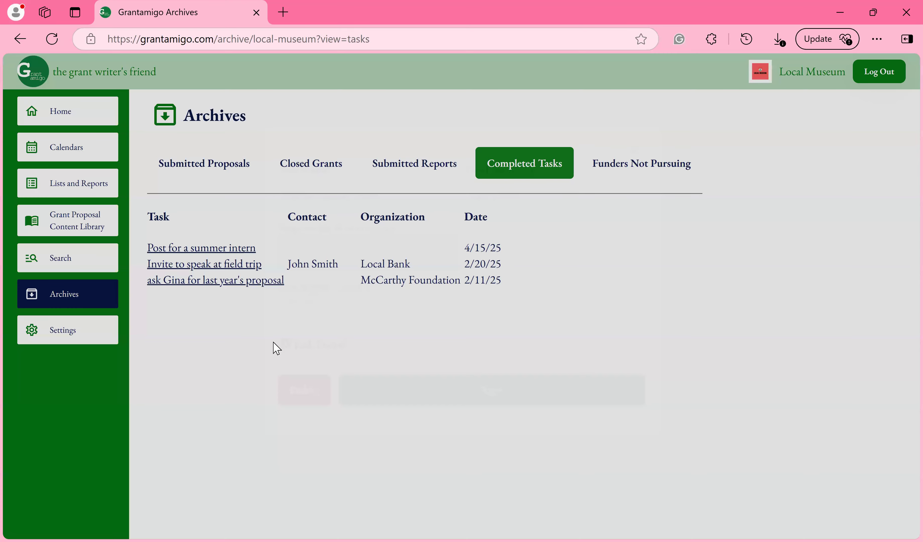
click(284, 344)
click(448, 395)
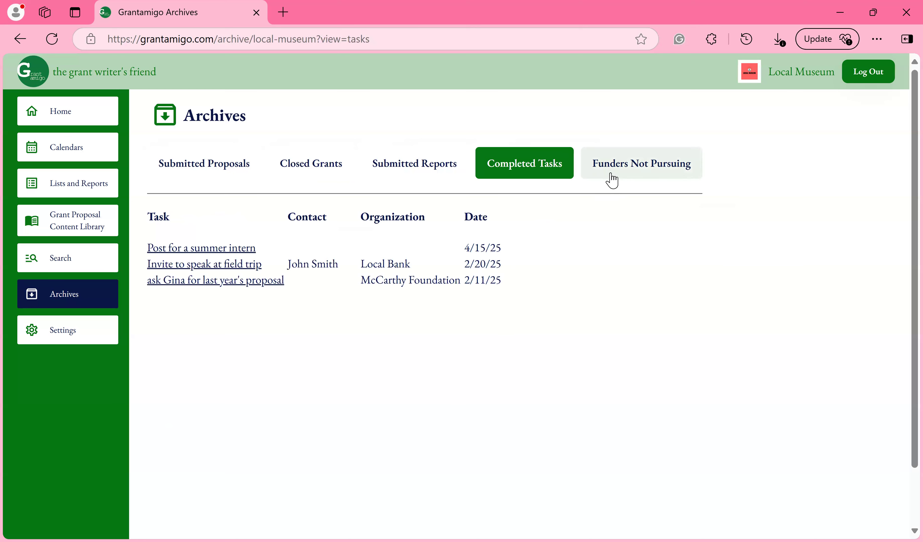
- Set the status of Local Bank, archived among the funders not pursuing, to Active Prospect (in Contact) and save it
click(613, 179)
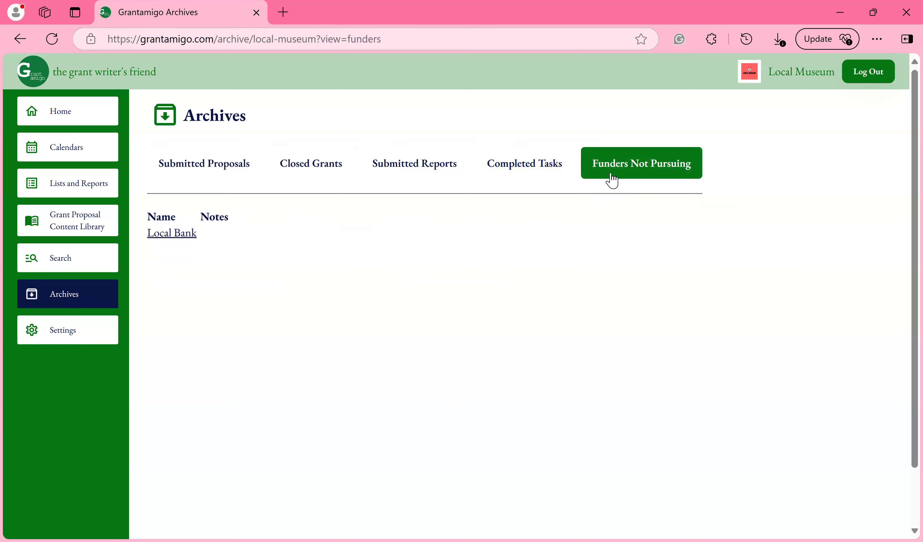
click(167, 240)
click(342, 267)
key(Return)
scroll(563, 268, down, 4)
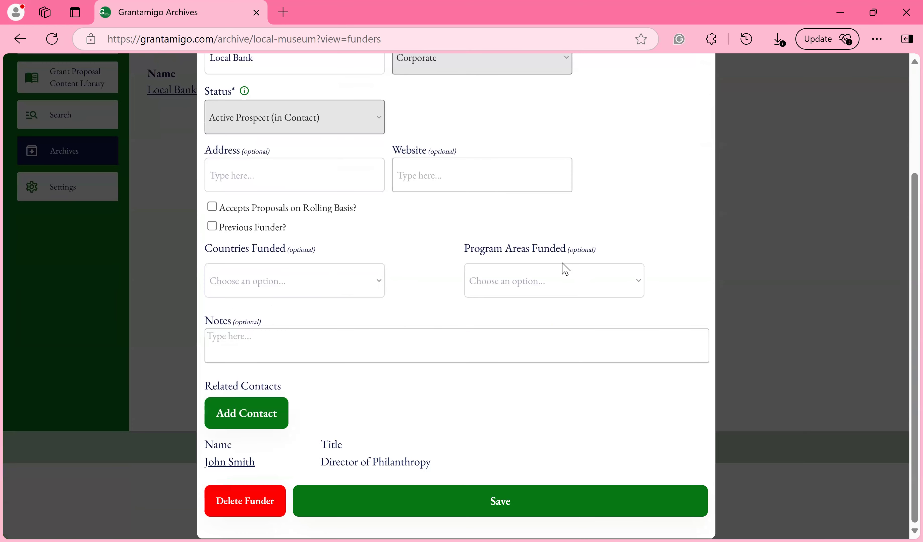
click(526, 509)
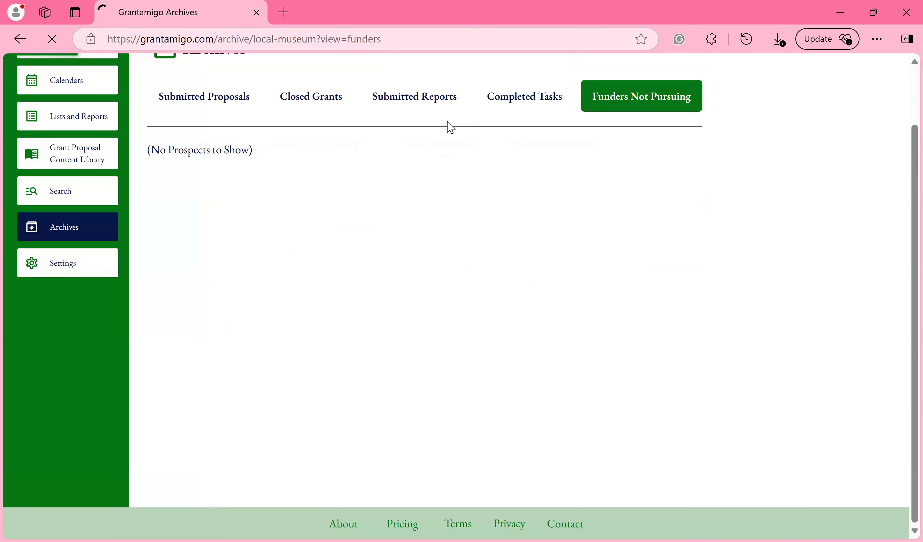
- Return to the archived completed tasks, toggle the completion mark of "Post for a summer intern" again and save
click(513, 172)
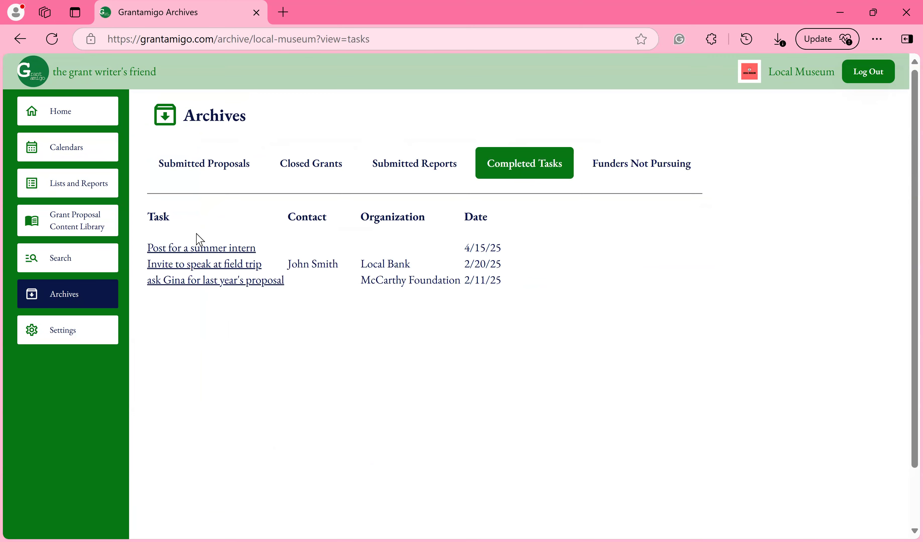
click(309, 344)
click(413, 388)
- Open the organization's settings and view the account owner's profile and email reminder options without changing them
click(73, 337)
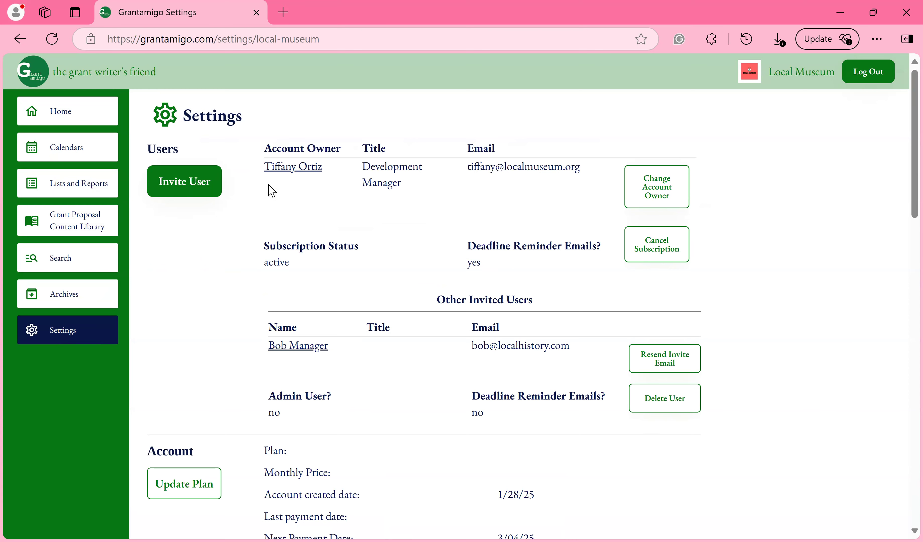
click(284, 169)
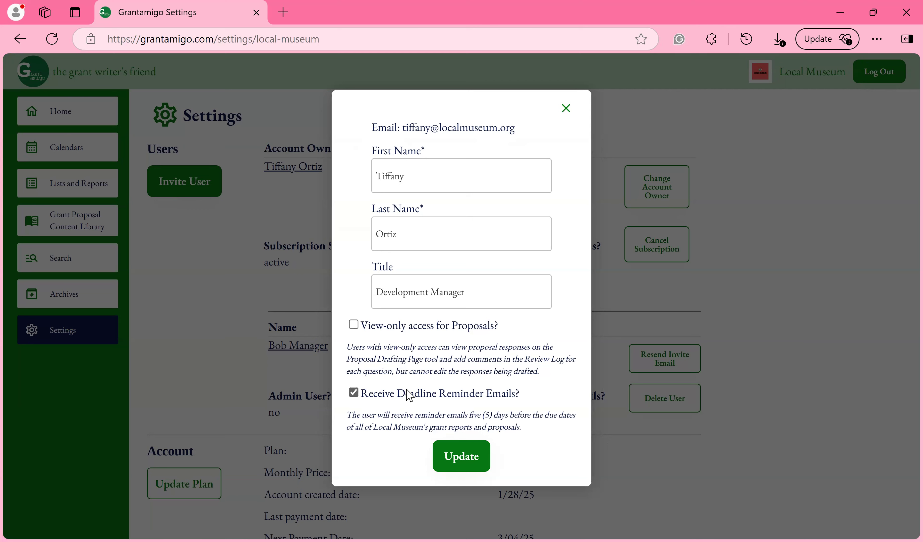
click(566, 111)
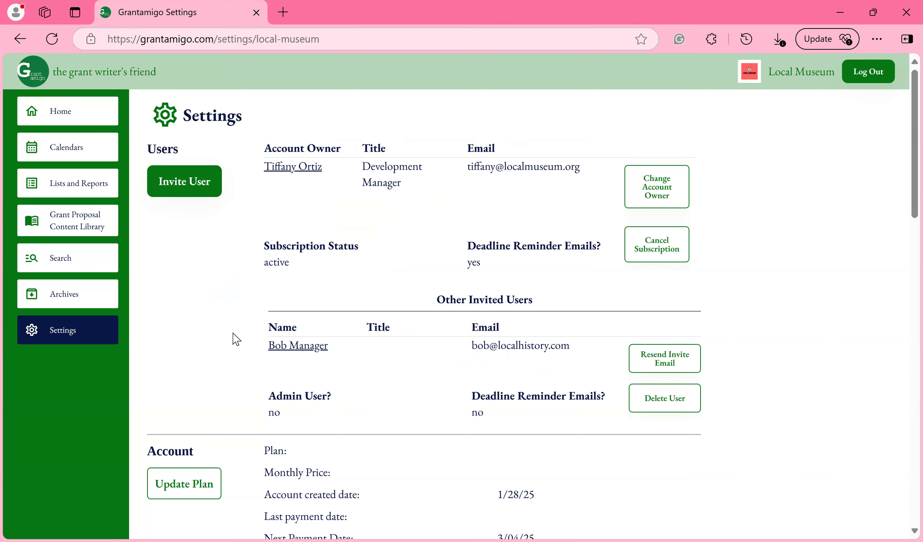
- Examine the account plan, organizational info, geographic info, program areas and program list in the settings
scroll(236, 339, down, 3)
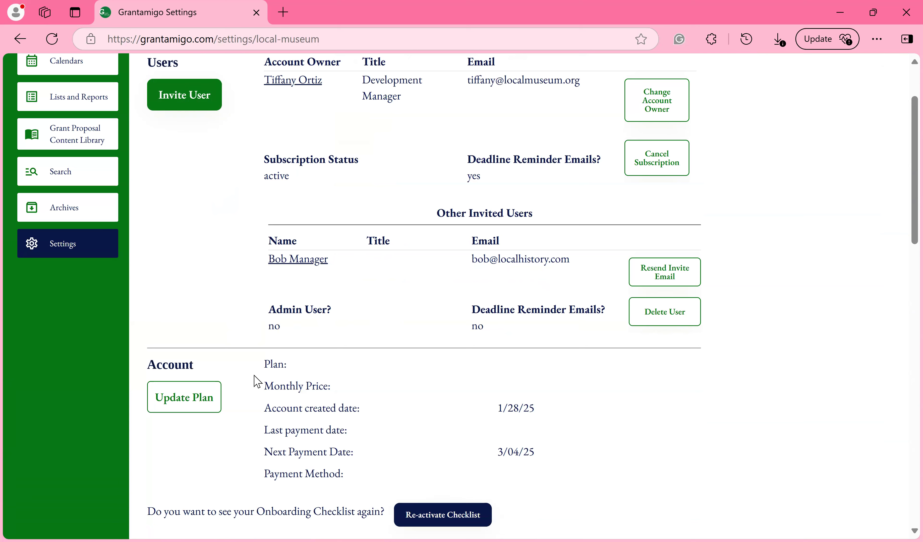
scroll(257, 382, down, 6)
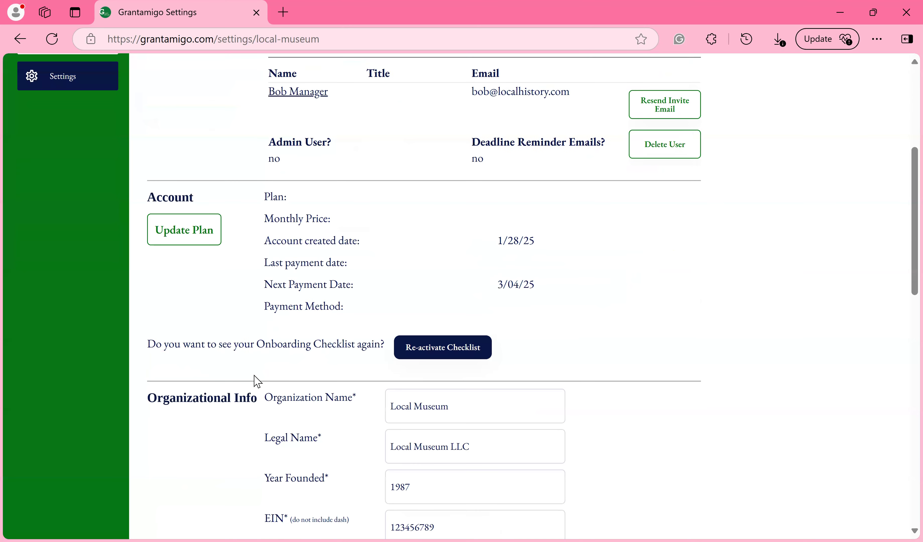
scroll(257, 382, down, 6)
scroll(257, 382, down, 3)
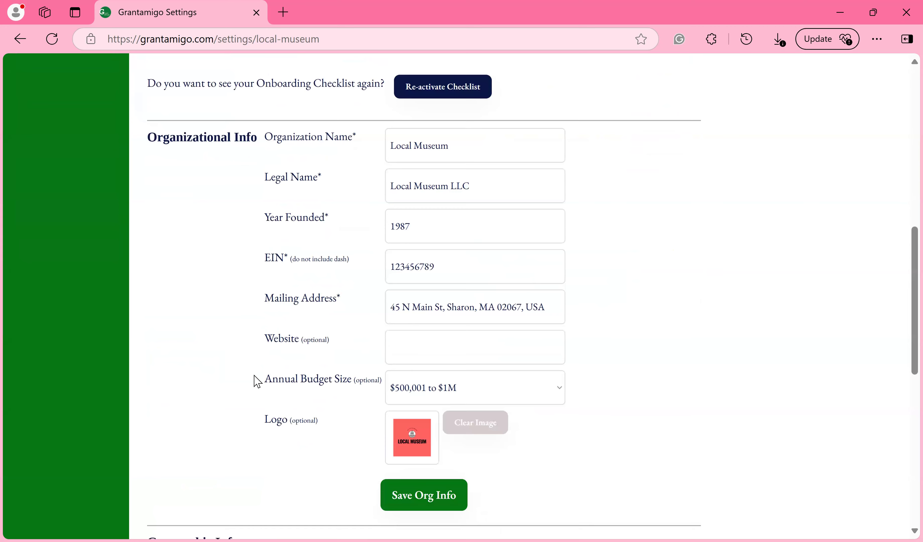
scroll(257, 381, down, 6)
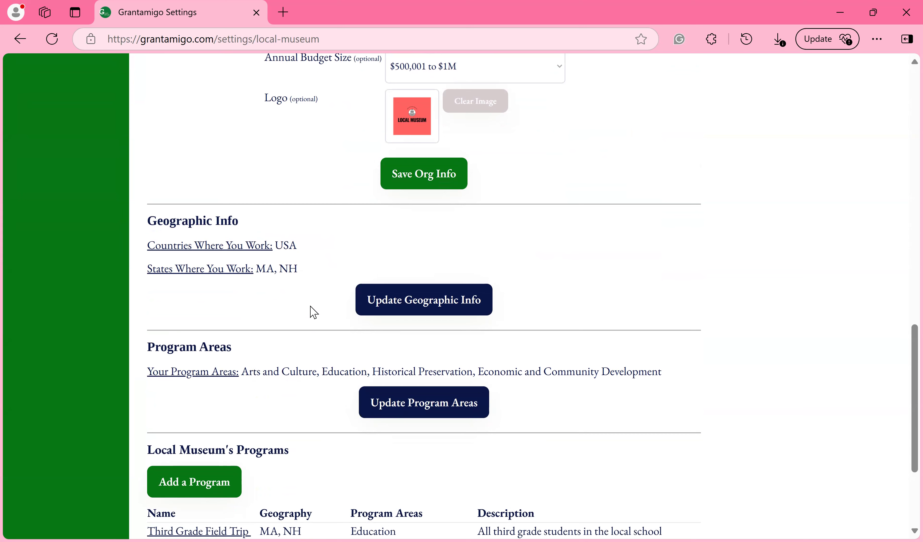
scroll(315, 312, down, 4)
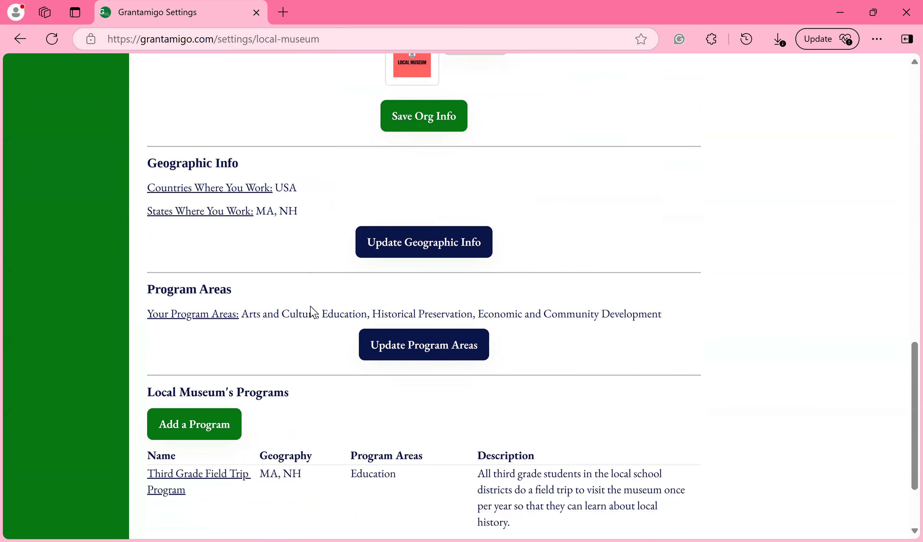
scroll(314, 312, down, 1)
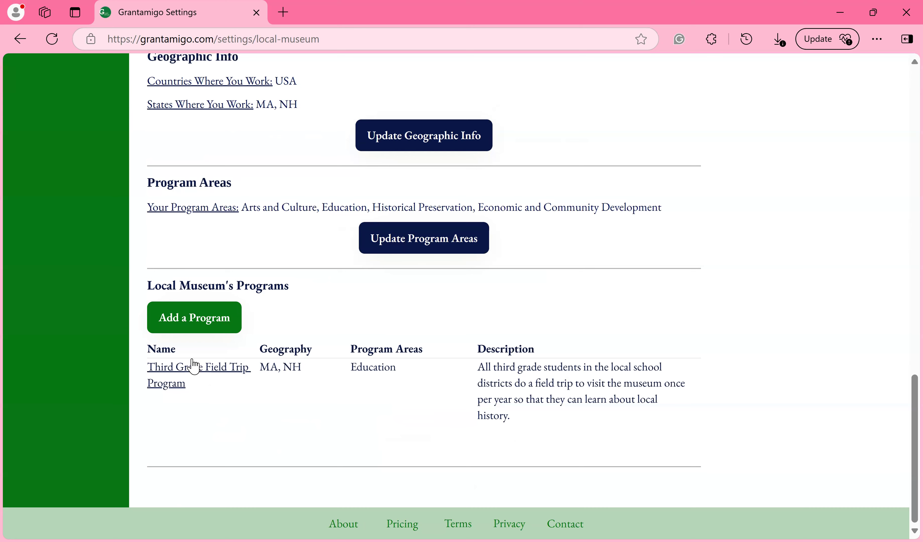
- View the blank form for adding a program to the organization and close it without saving
click(180, 322)
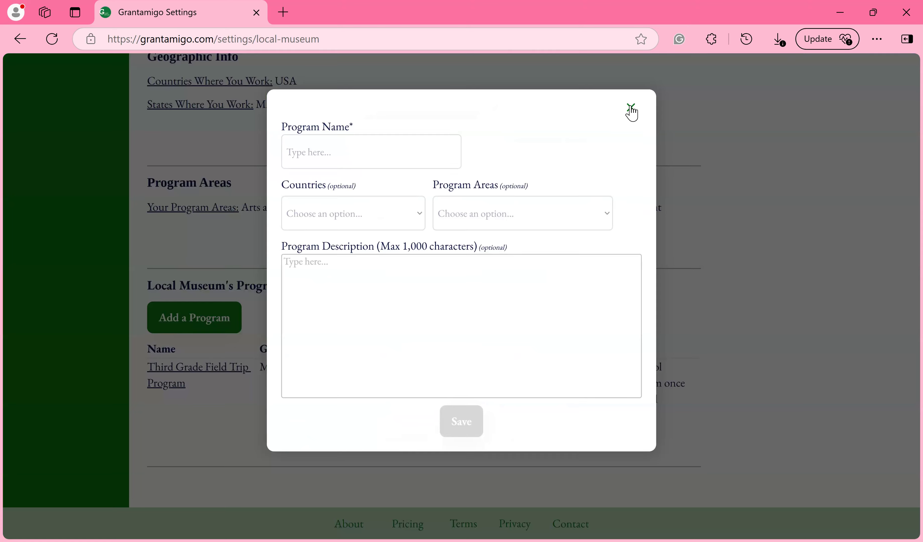
click(632, 112)
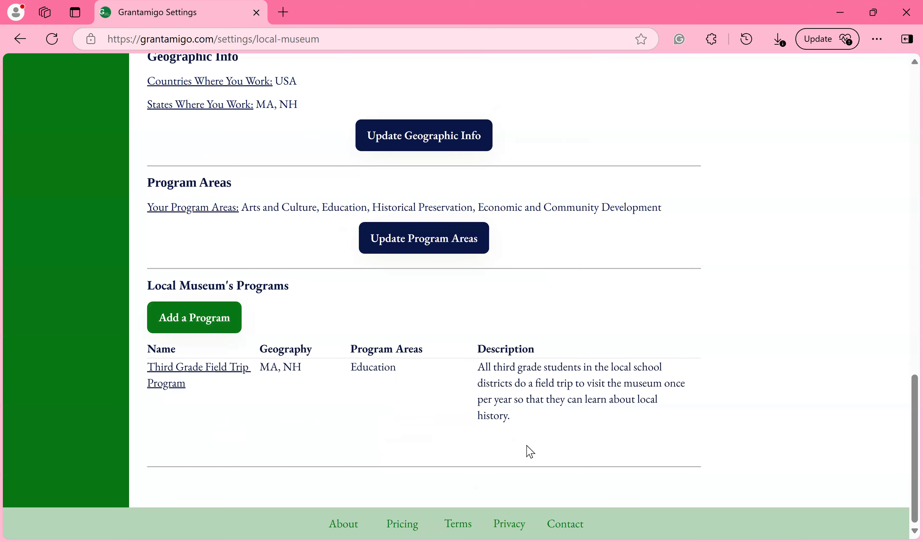
drag(530, 452, 478, 340)
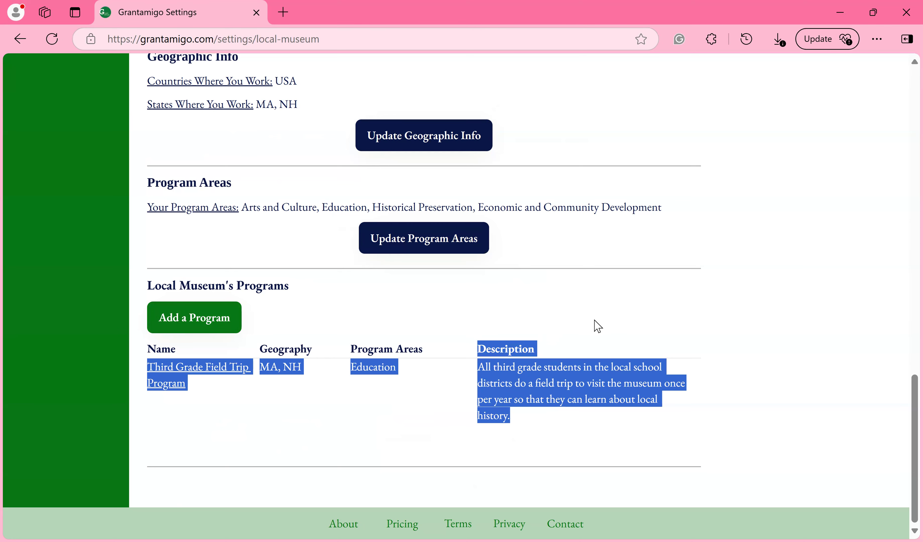
click(752, 363)
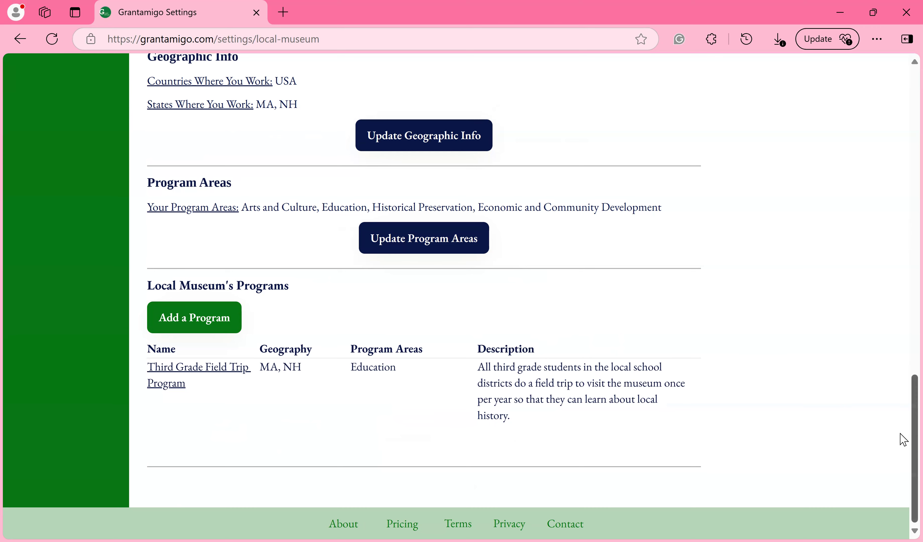
- Open the Contact Us page to view the inquiry form
scroll(901, 410, up, 3)
scroll(901, 429, down, 3)
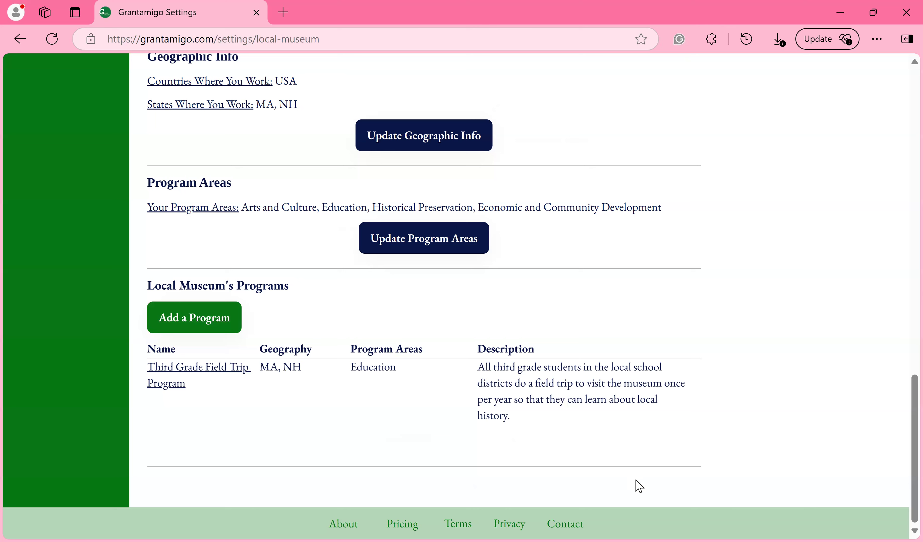
click(566, 524)
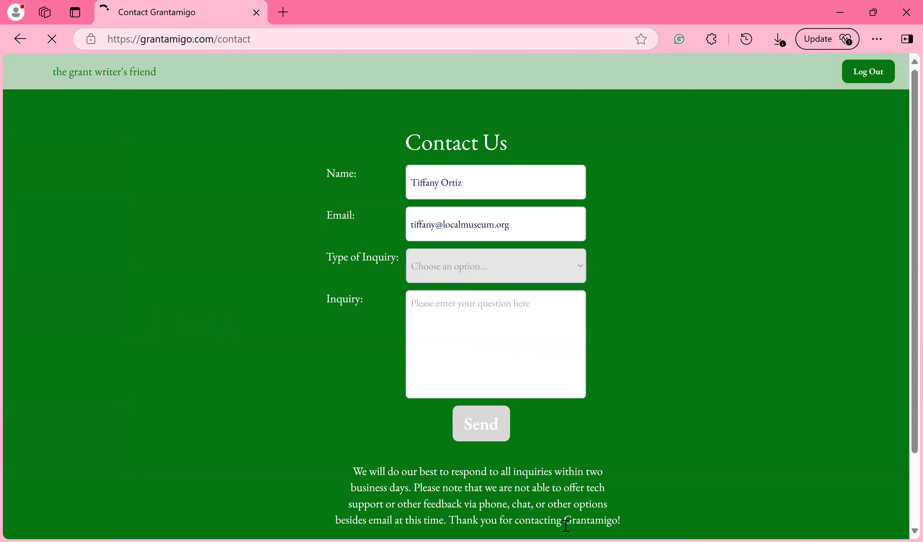